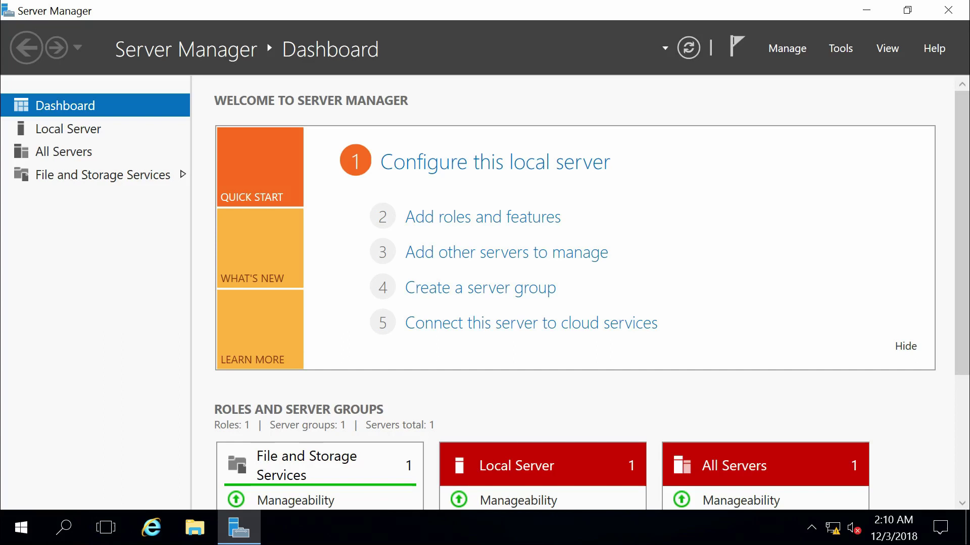
Step: Go to Local Disk (C:) in This PC and create a new folder named Share1
click(194, 530)
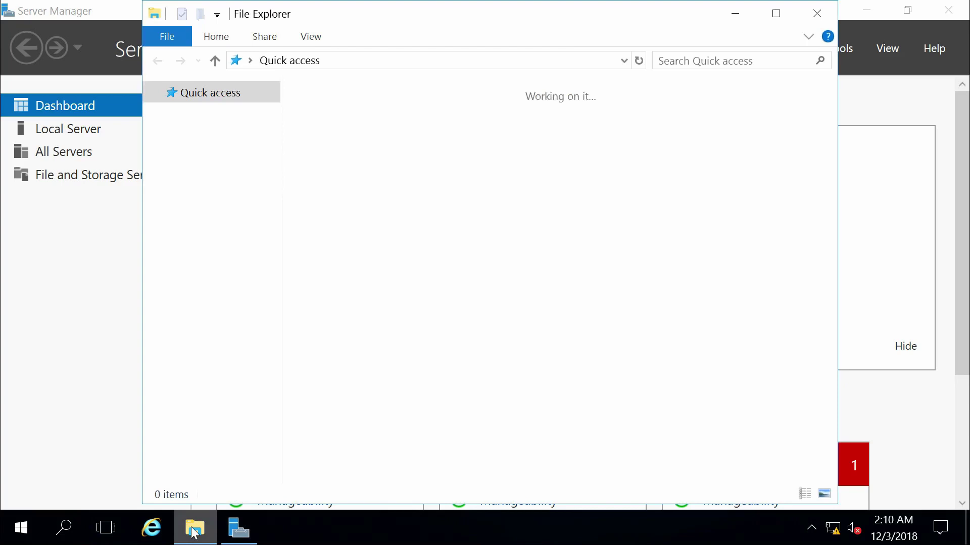
click(202, 214)
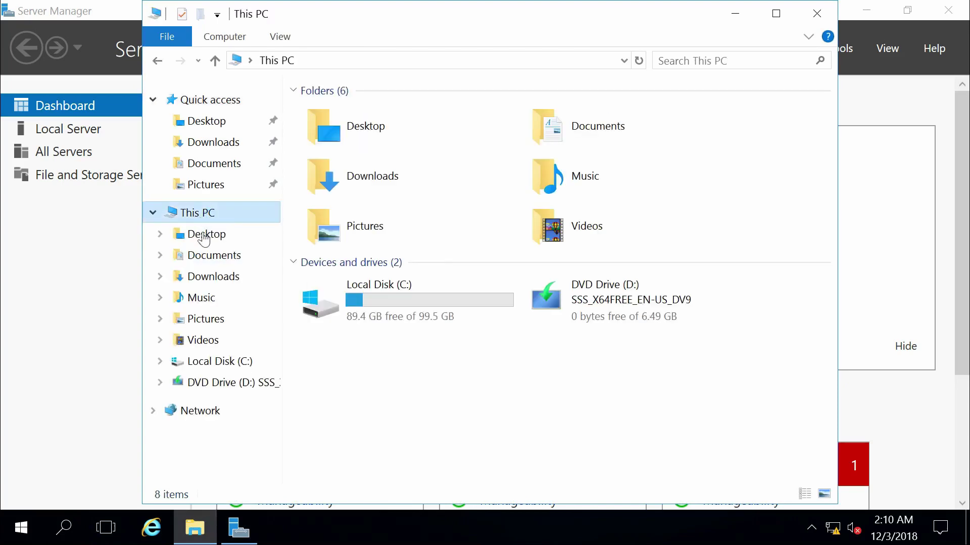
click(225, 368)
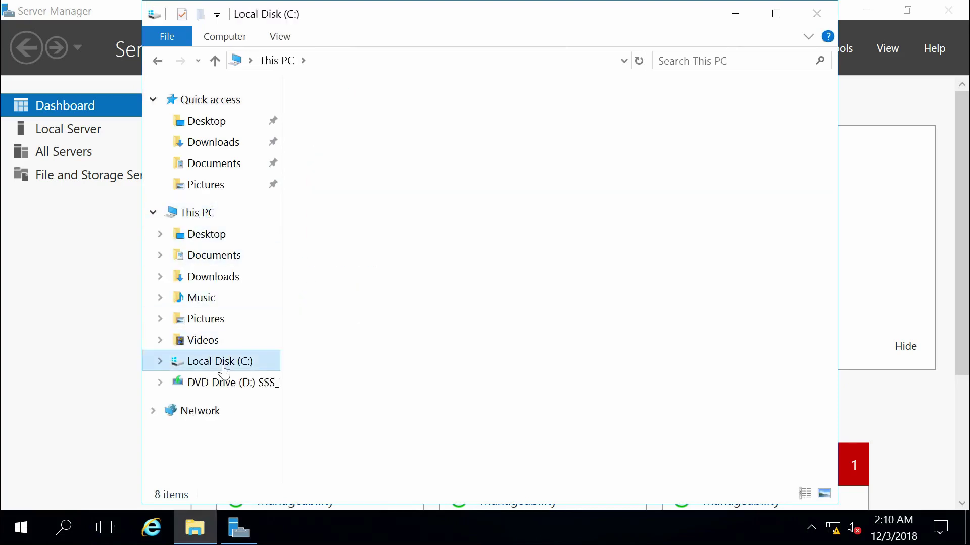
right_click(416, 305)
mouse_move(461, 270)
click(616, 269)
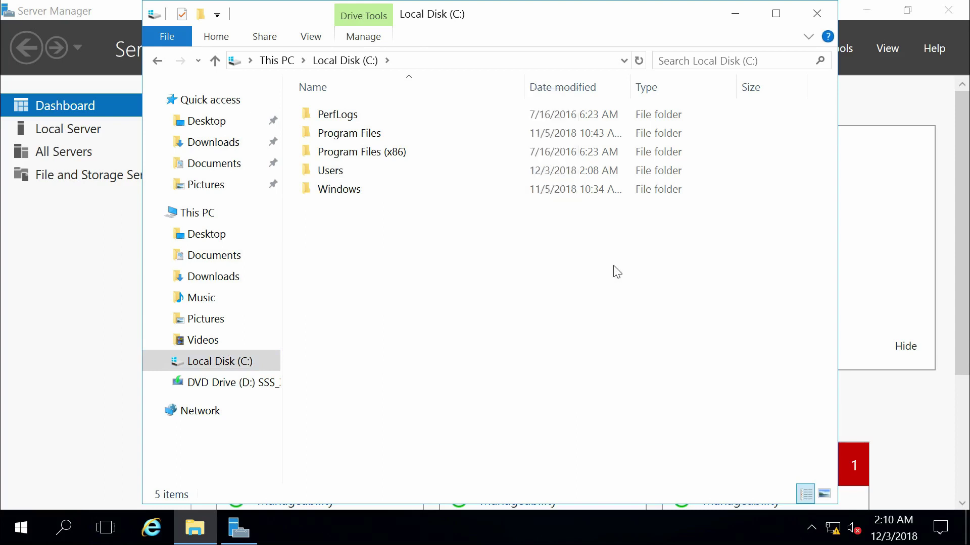
text(Share1)
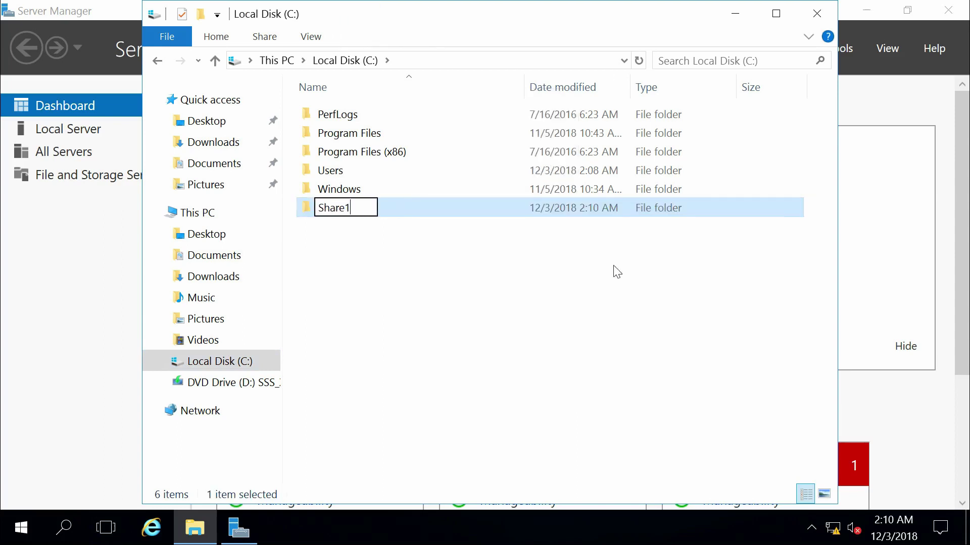
key(Return)
Step: Create a second folder on C: named Share2, fixing a typo in the name
right_click(613, 267)
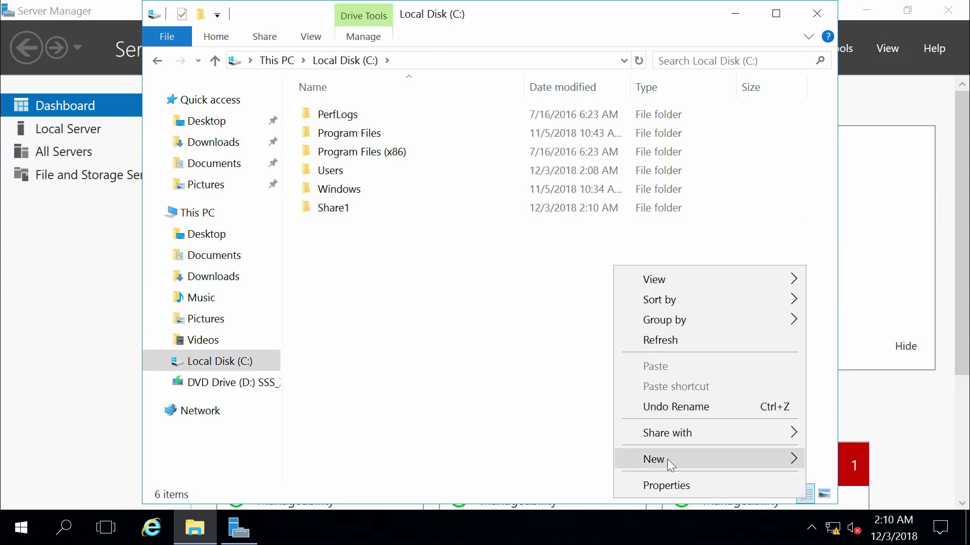
mouse_move(662, 459)
click(536, 337)
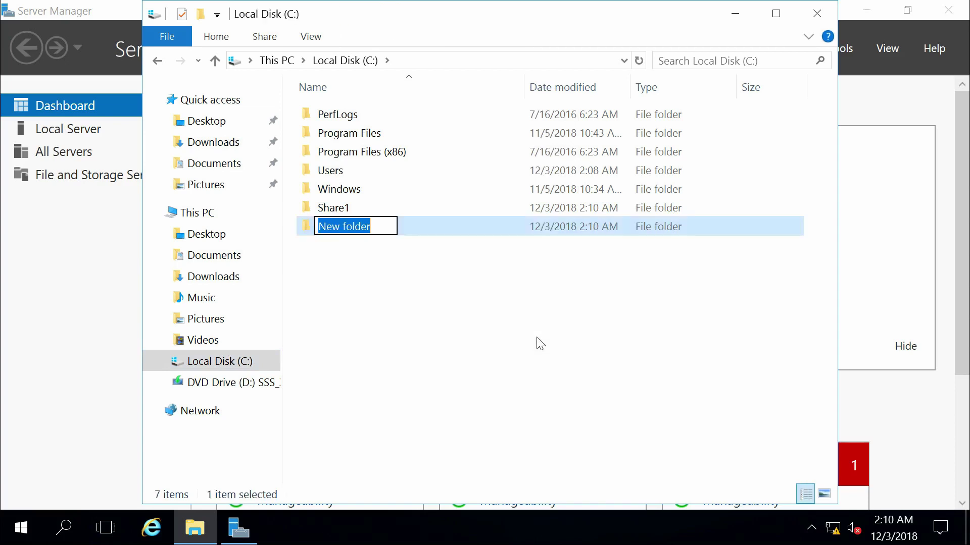
text(Sahre)
key(BackSpace)
key(BackSpace)
key(BackSpace)
key(BackSpace)
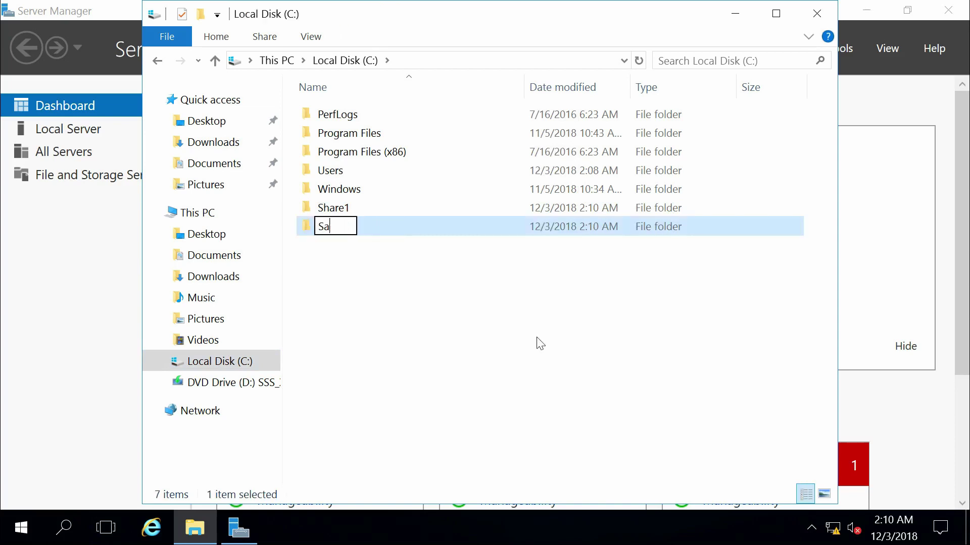
text(hare2)
key(Return)
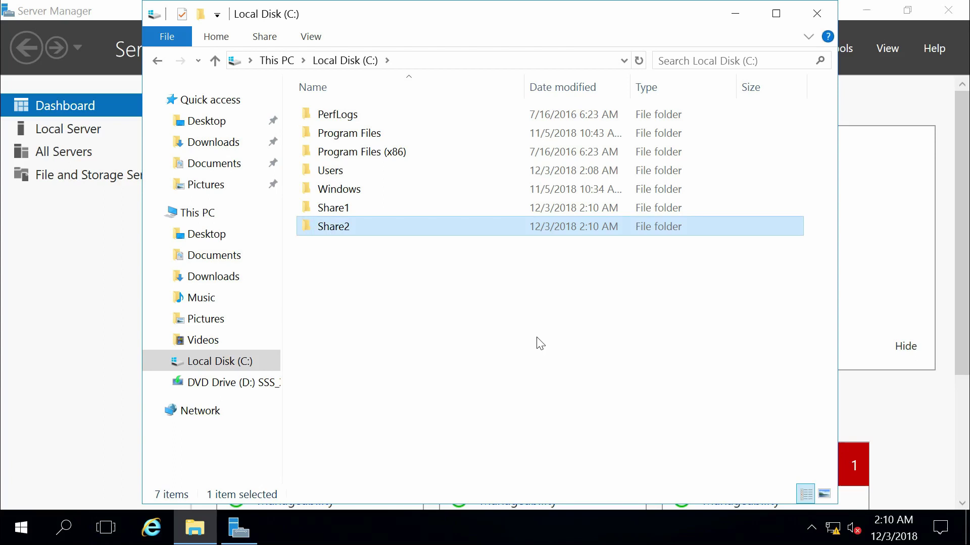
click(538, 342)
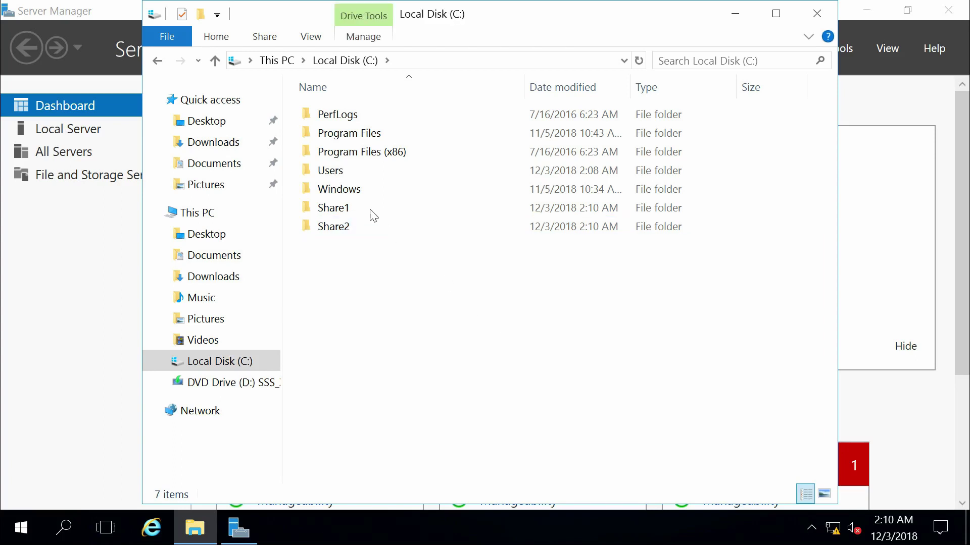
Step: Open the 'Share with specific people' dialog for the Share1 folder
click(356, 210)
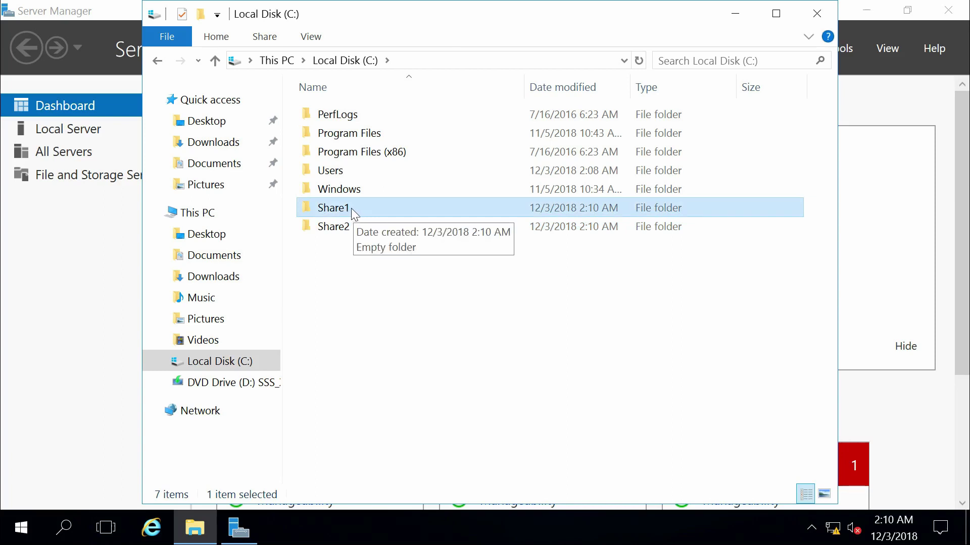
right_click(351, 209)
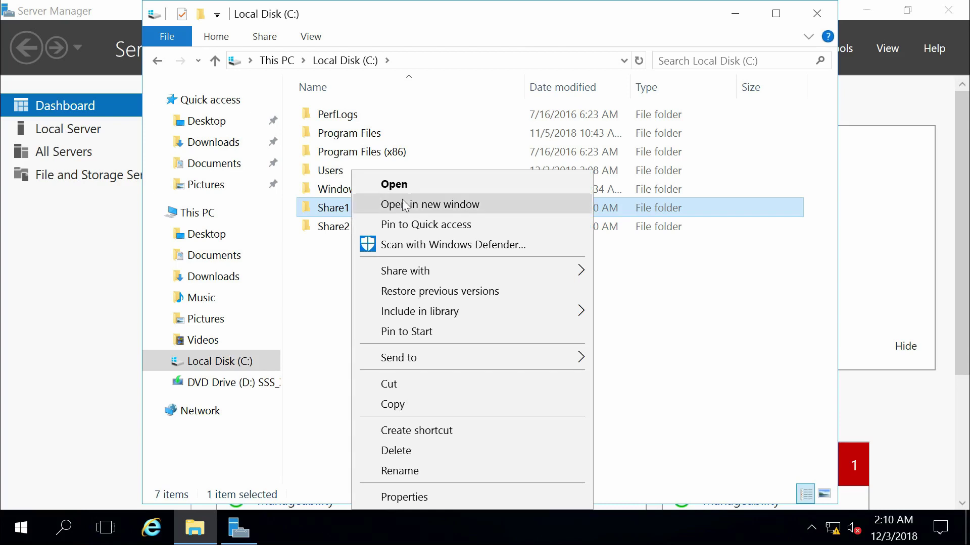
mouse_move(498, 268)
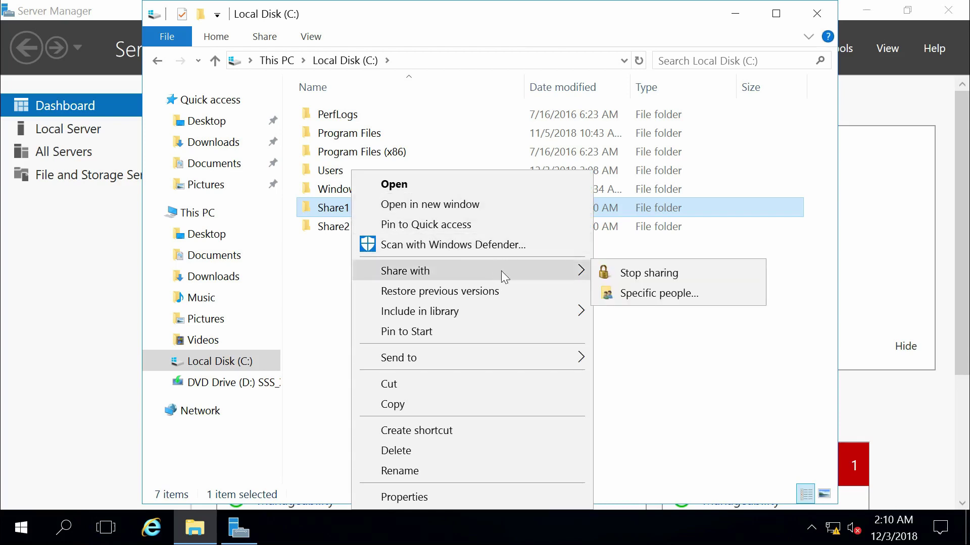
click(696, 292)
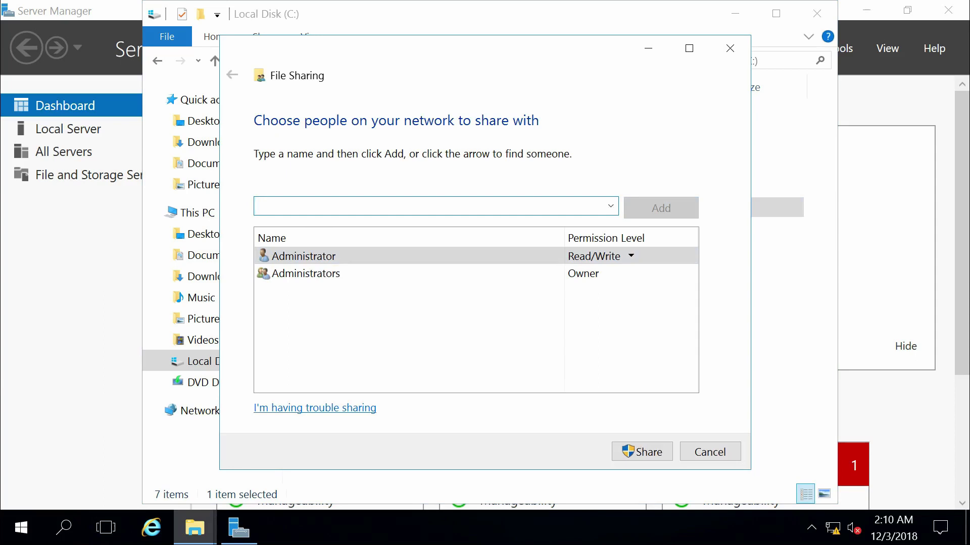
Step: Add the first test user with Read/Write access, then remove that user
text(testuser1)
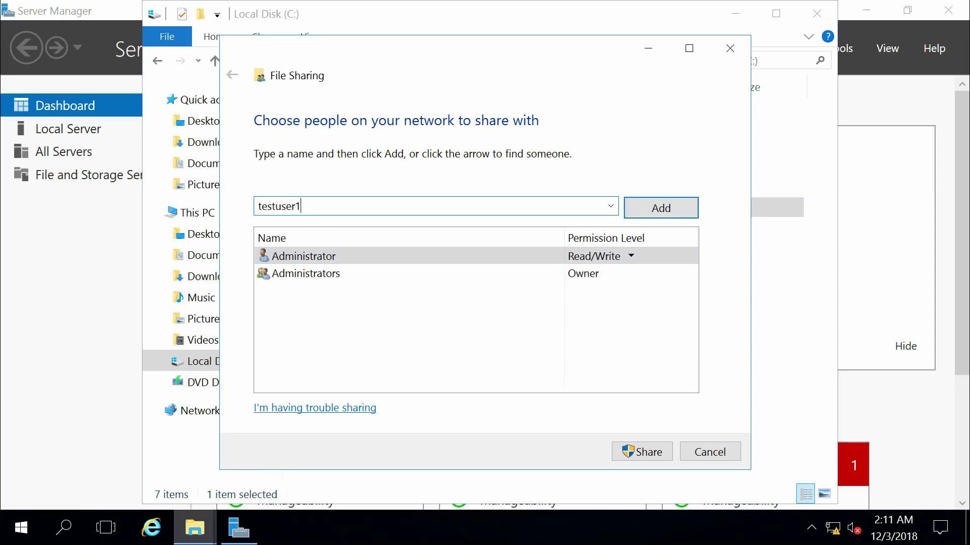
click(651, 211)
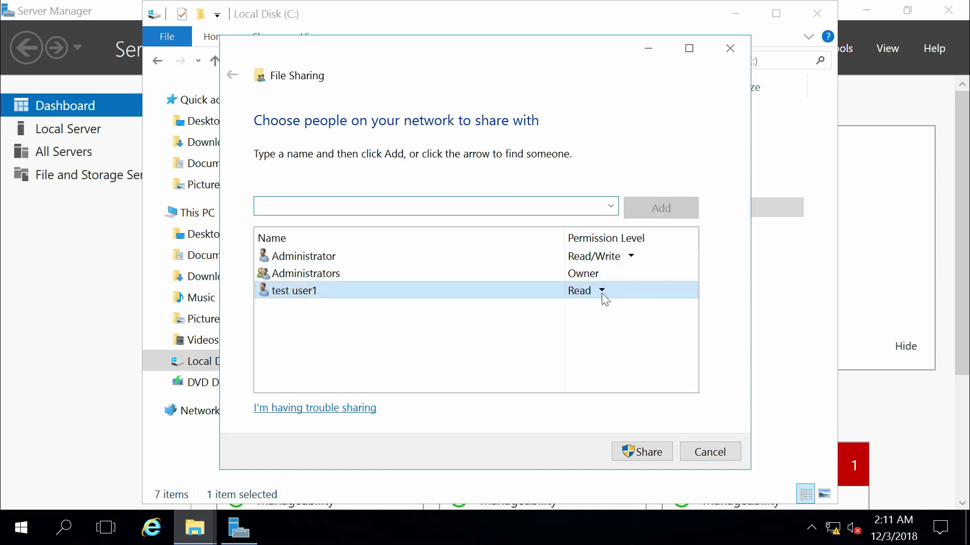
mouse_move(287, 300)
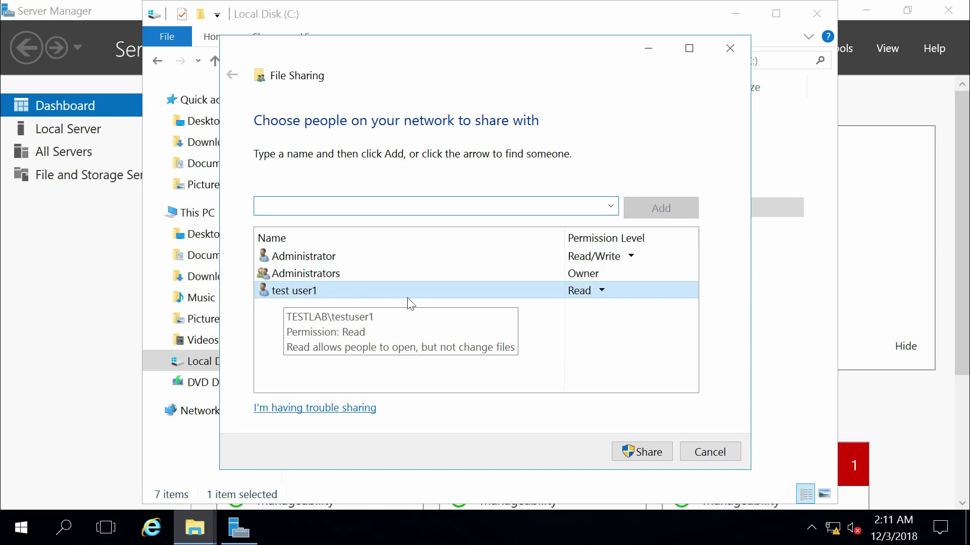
click(601, 290)
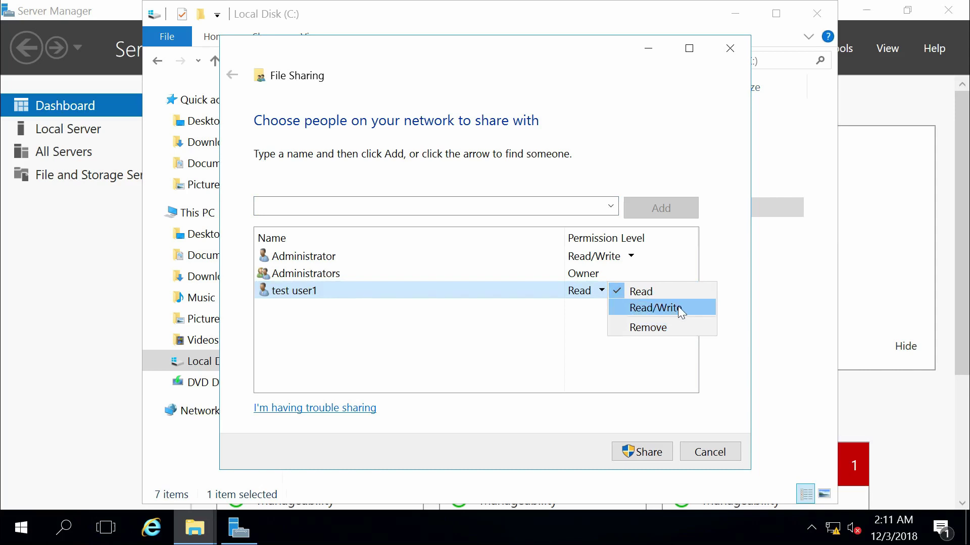
click(678, 306)
click(631, 290)
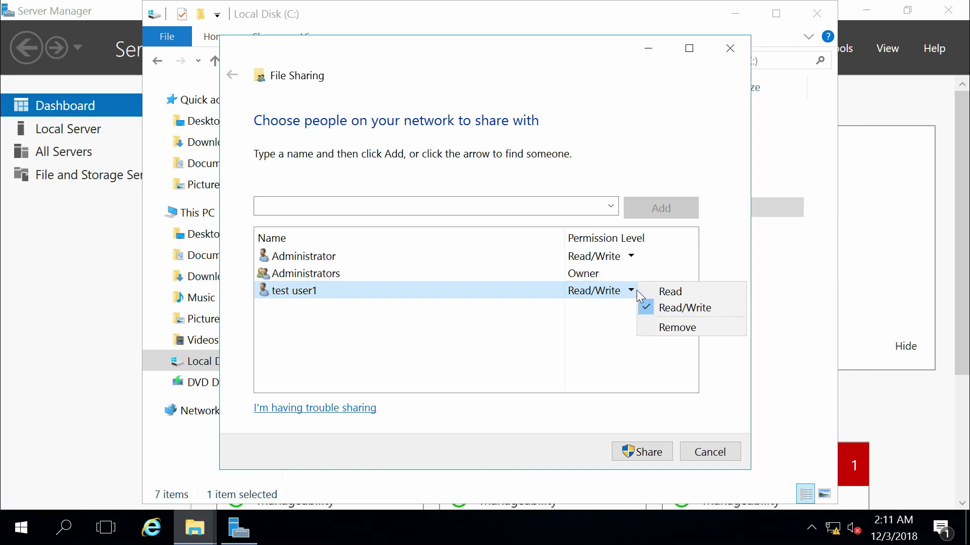
click(680, 328)
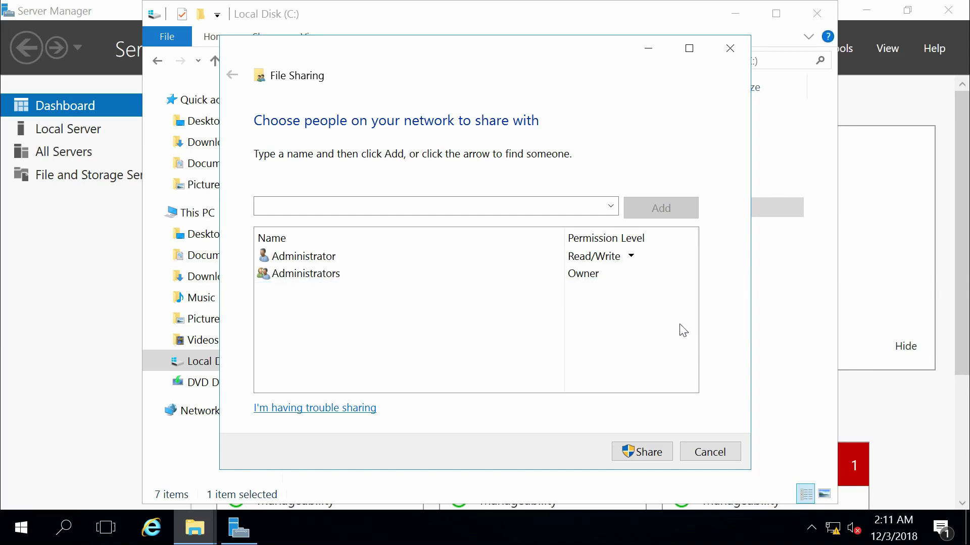
Step: Add the second test user at Read/Write and the third at Read, then share Share1
click(541, 207)
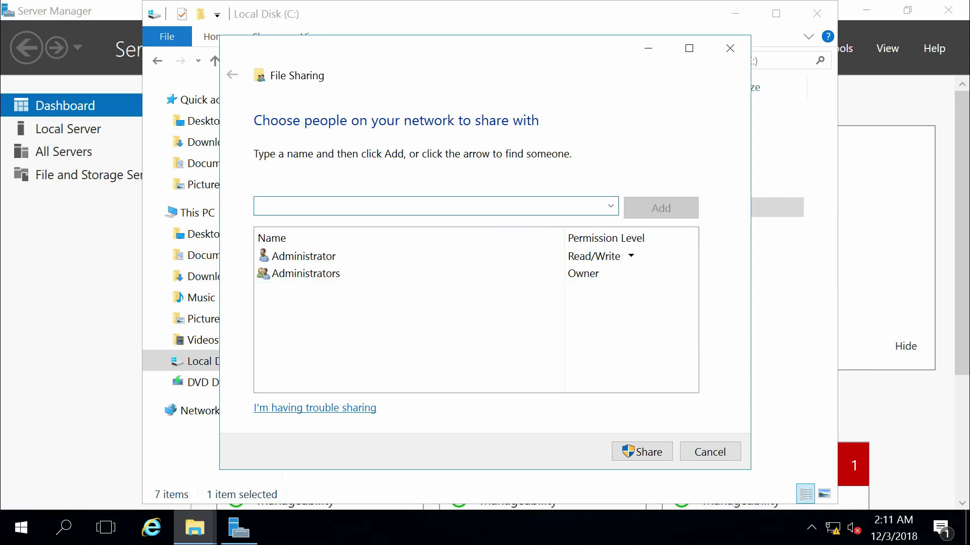
text(testuser2)
key(Return)
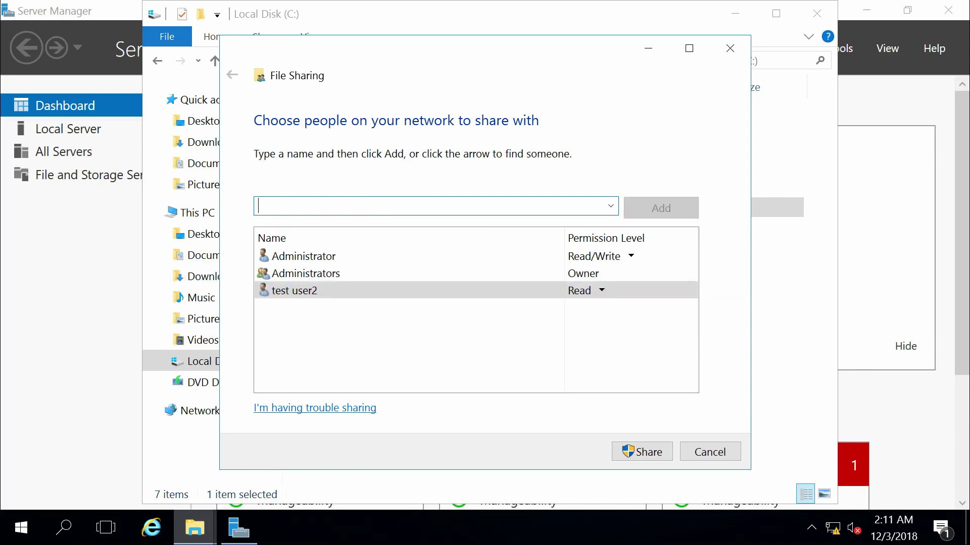
click(601, 291)
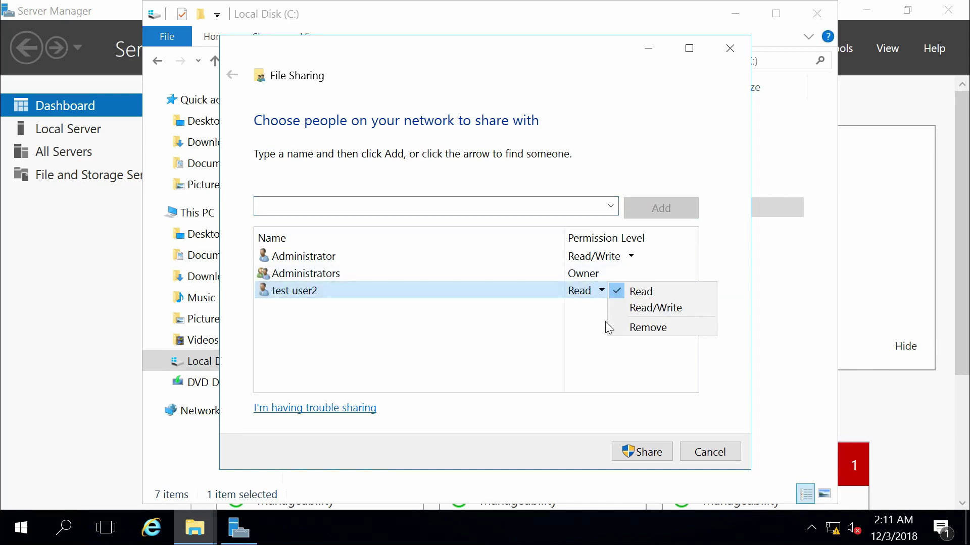
click(636, 308)
text(t)
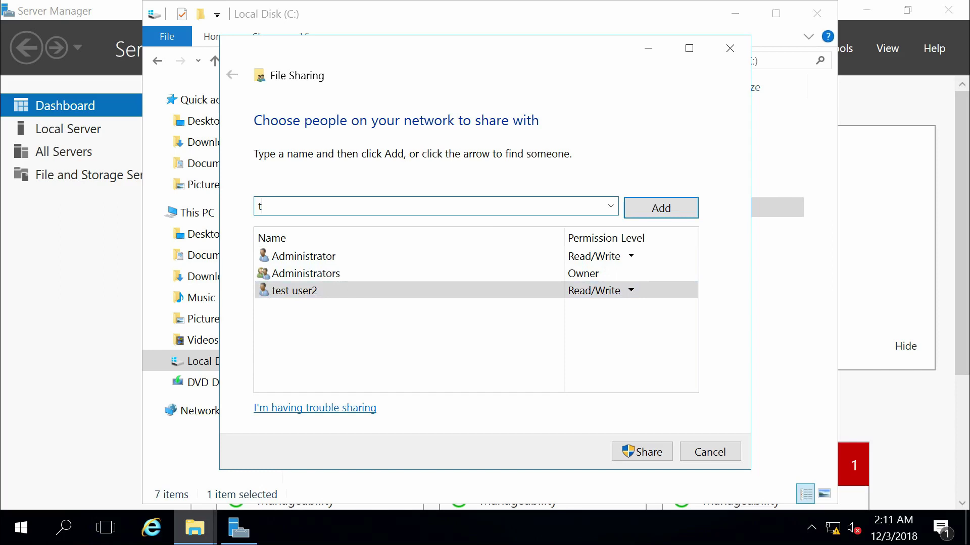
text(estuser3)
key(Return)
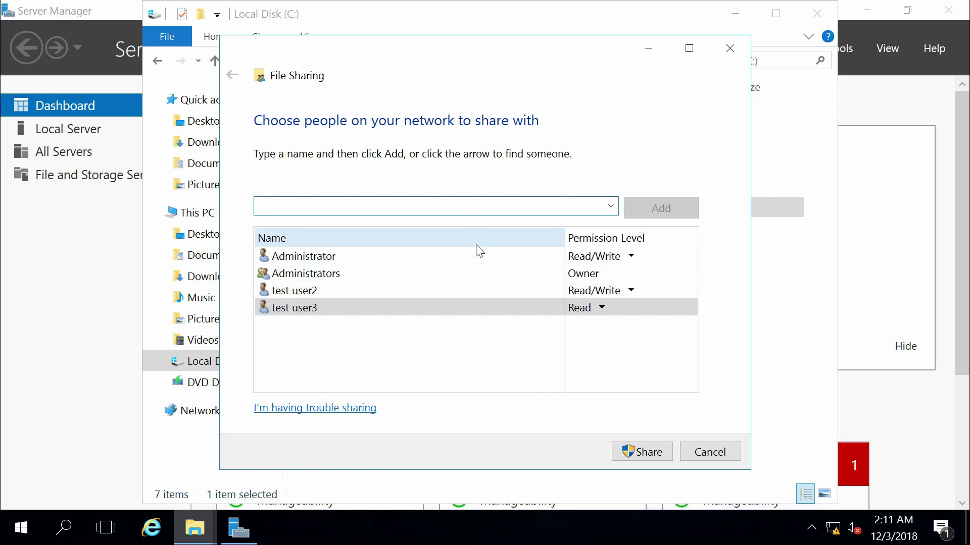
click(649, 457)
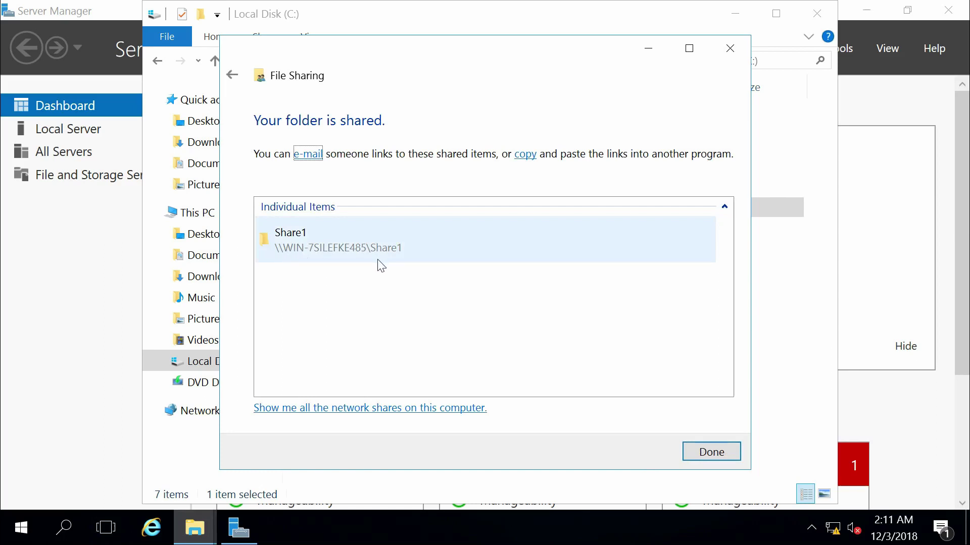
Step: Copy the Share1 network link and dismiss the sharing confirmation with Done
click(525, 156)
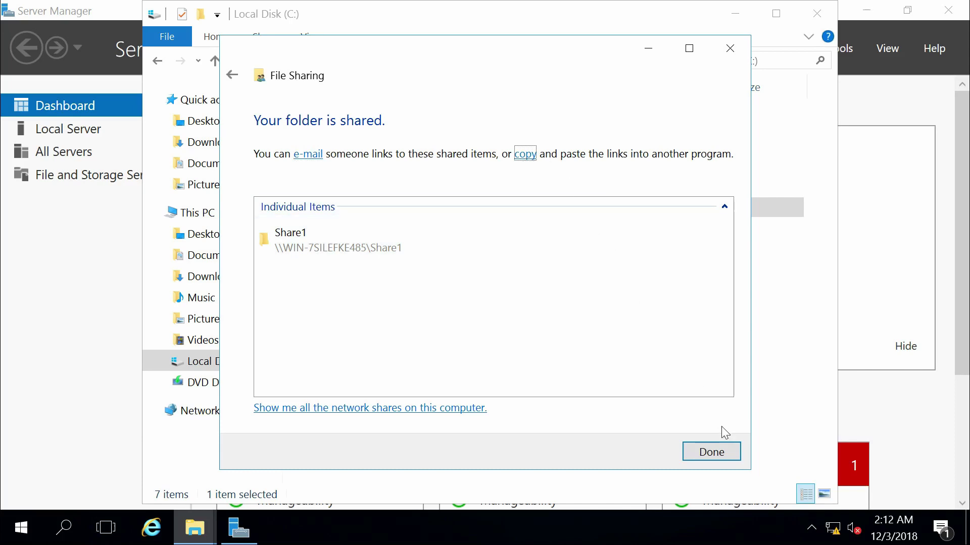
click(715, 449)
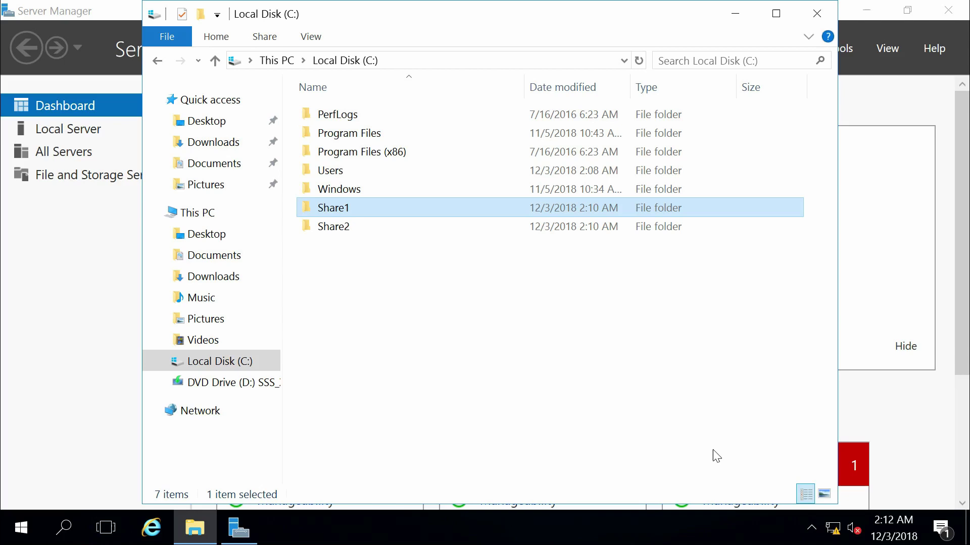
Step: Open Share2's Properties, go to the Sharing tab and open Advanced Sharing
click(334, 232)
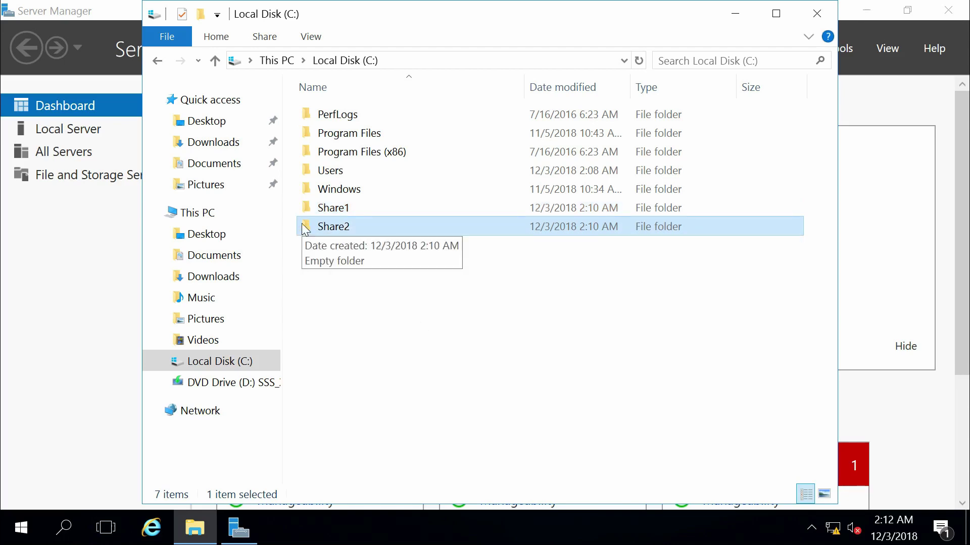
right_click(308, 226)
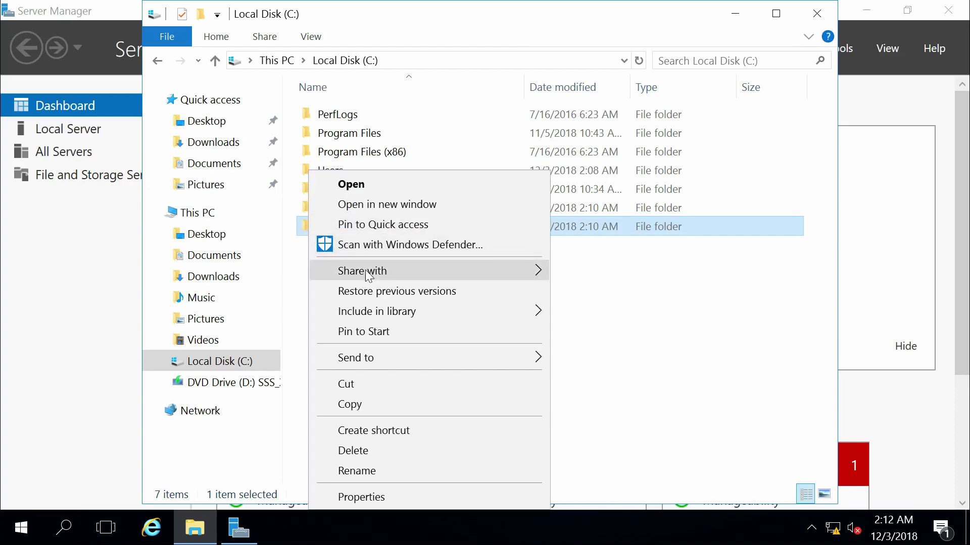
mouse_move(365, 270)
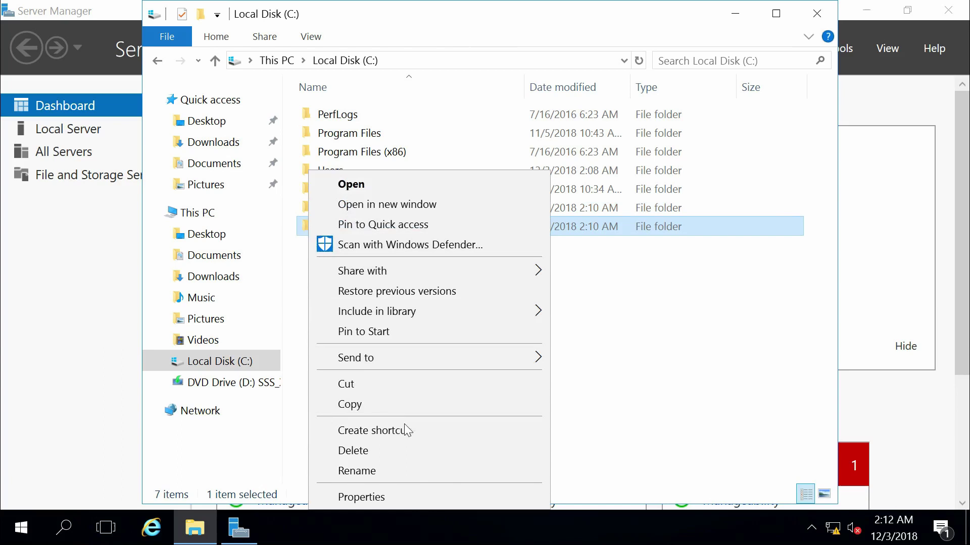
click(419, 497)
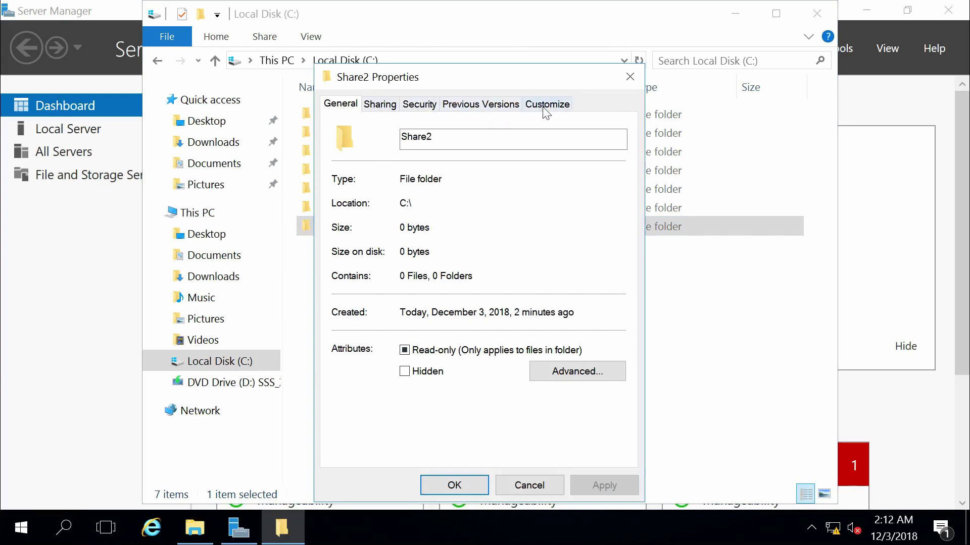
click(379, 105)
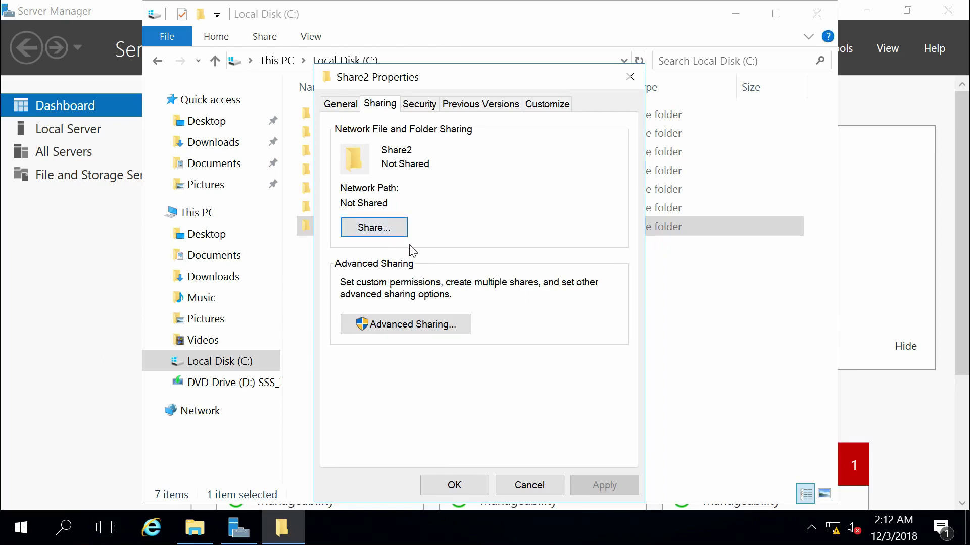
click(462, 326)
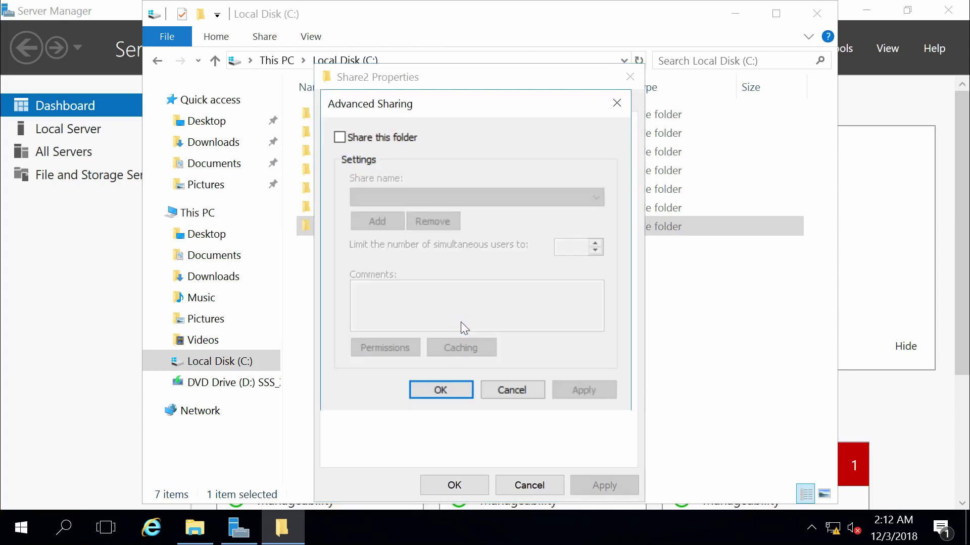
Step: Enable 'Share this folder' for Share2 with share name Games and open its Permissions
click(412, 144)
click(418, 199)
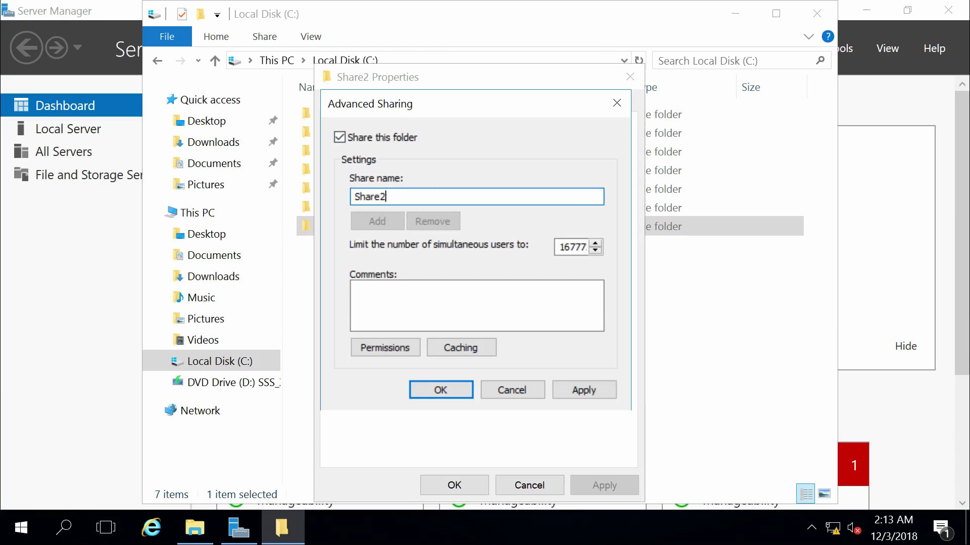
key(BackSpace)
key(BackSpace)
key(BackSpace)
key(BackSpace)
key(BackSpace)
key(BackSpace)
text(Games)
click(376, 348)
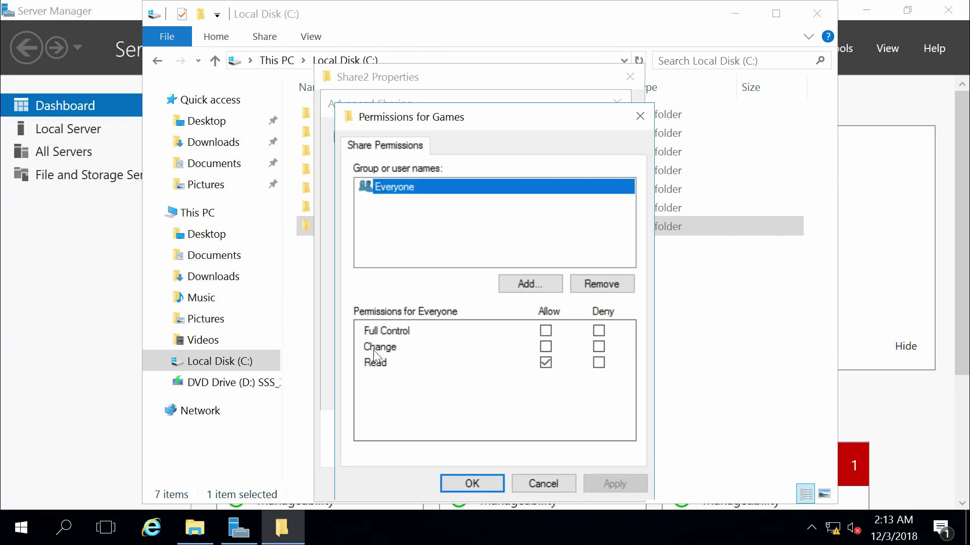
Step: Remove Everyone from the Games share and add the first test user with Full Control
click(376, 363)
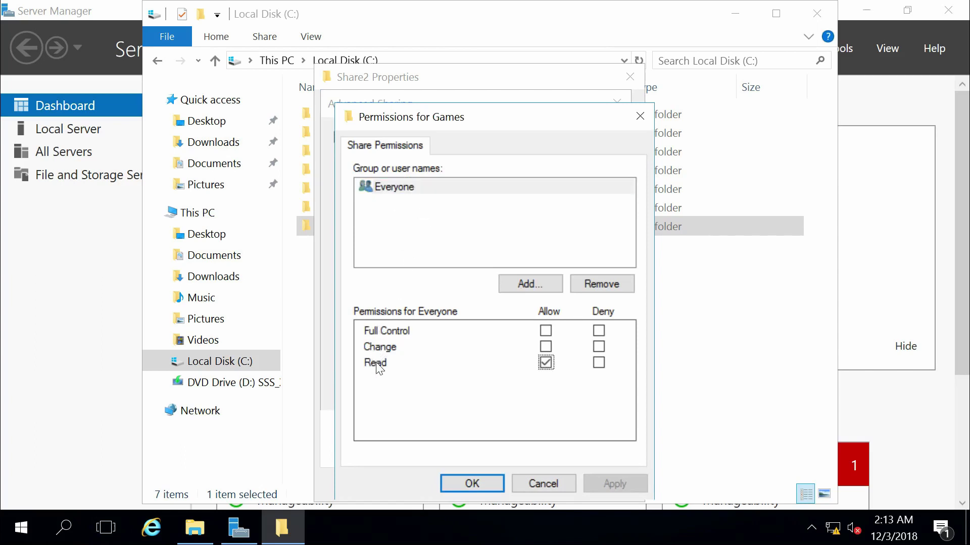
click(602, 284)
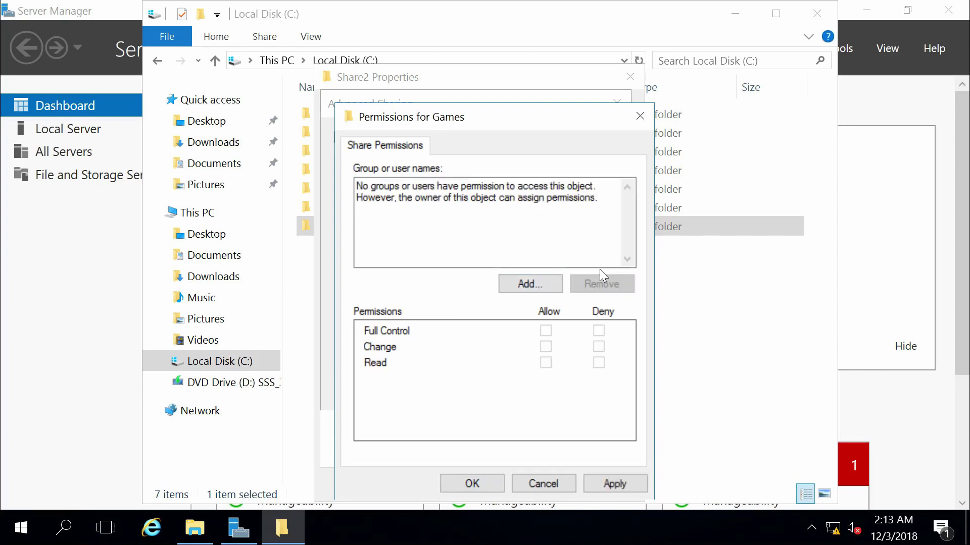
click(529, 284)
text(testuser1)
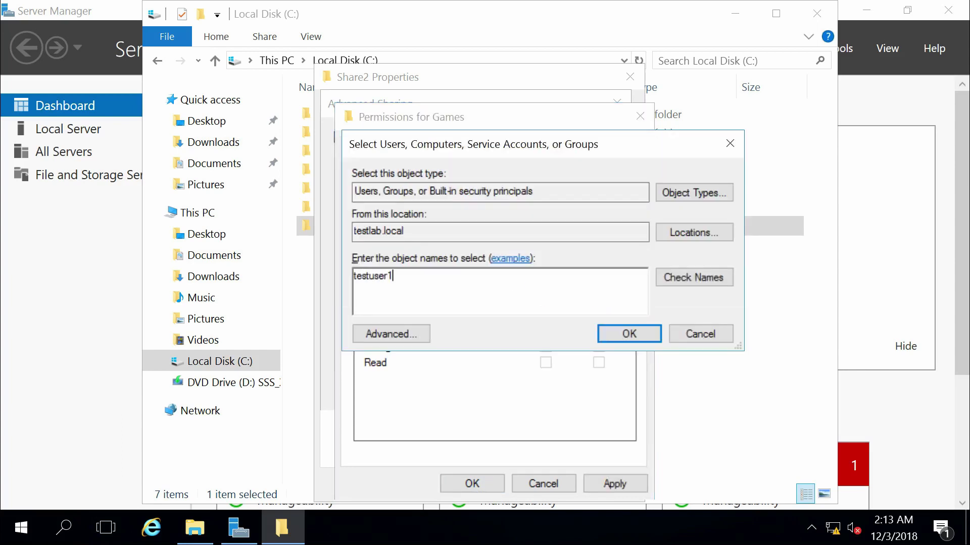
key(Return)
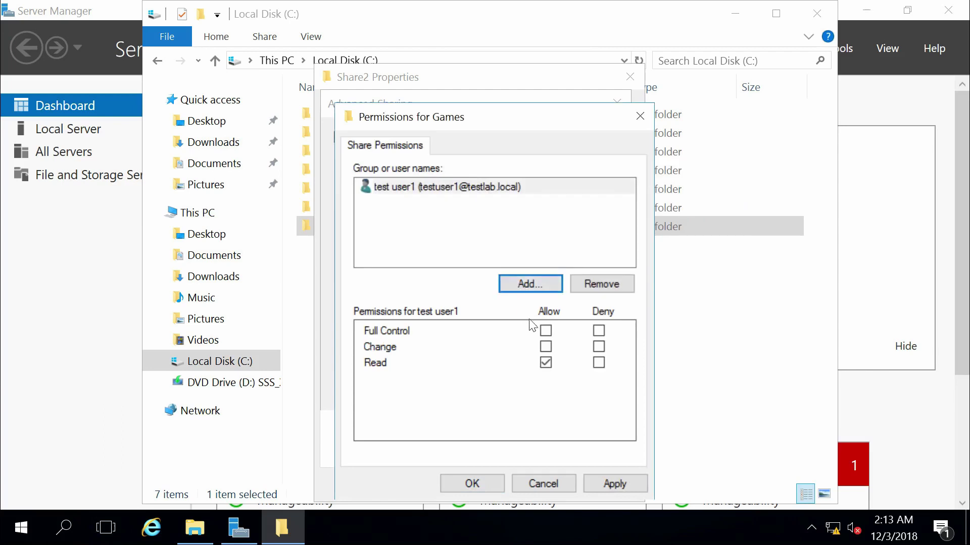
click(545, 330)
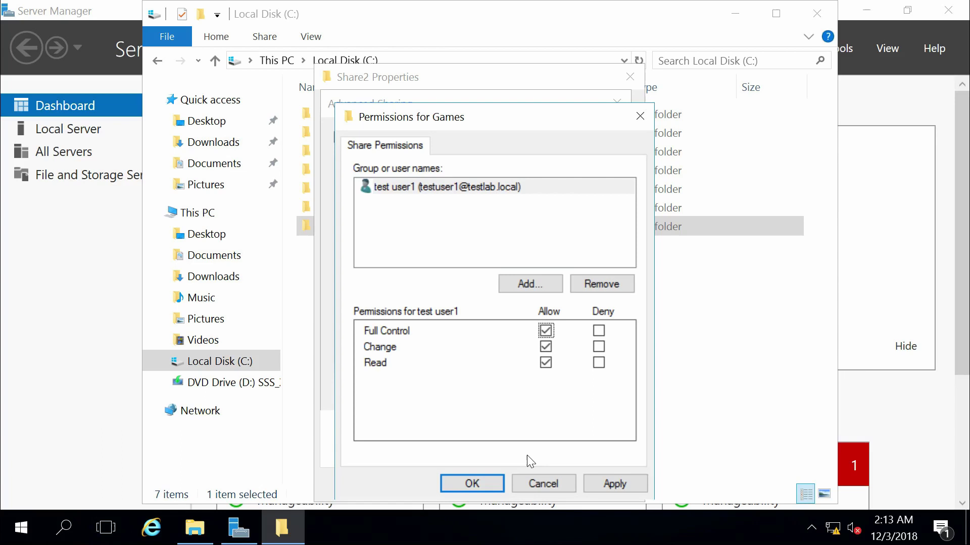
Step: Add the second test user with Read access to the Games share permissions
click(529, 284)
text(testuer2)
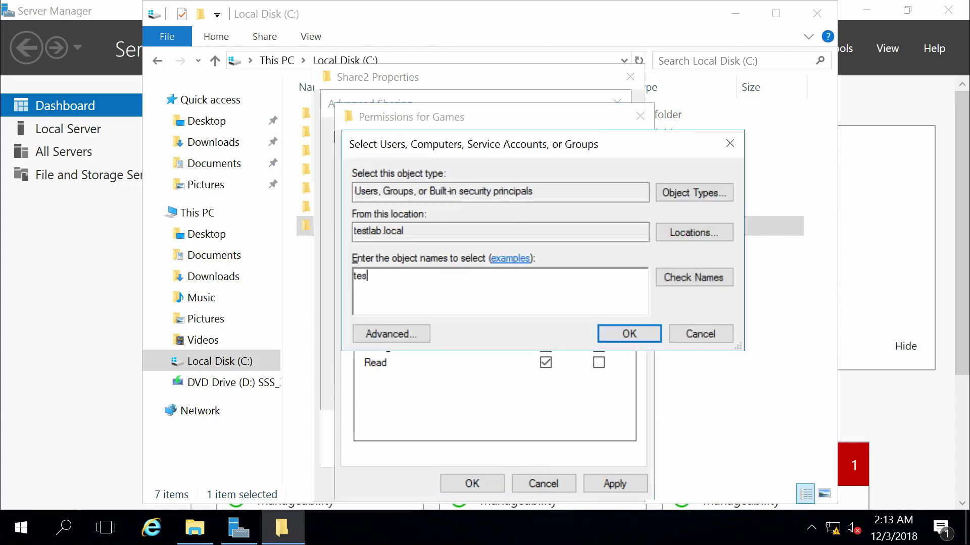
key(BackSpace)
key(BackSpace)
key(BackSpace)
text(ser2)
key(Return)
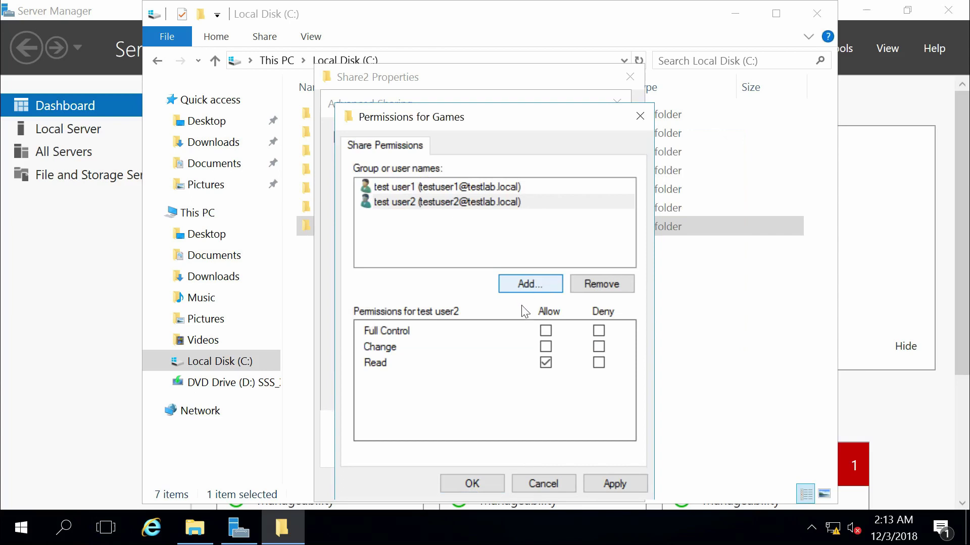
Step: Confirm the Games permissions and sharing settings, check the network path, and close Share2's Properties
click(472, 484)
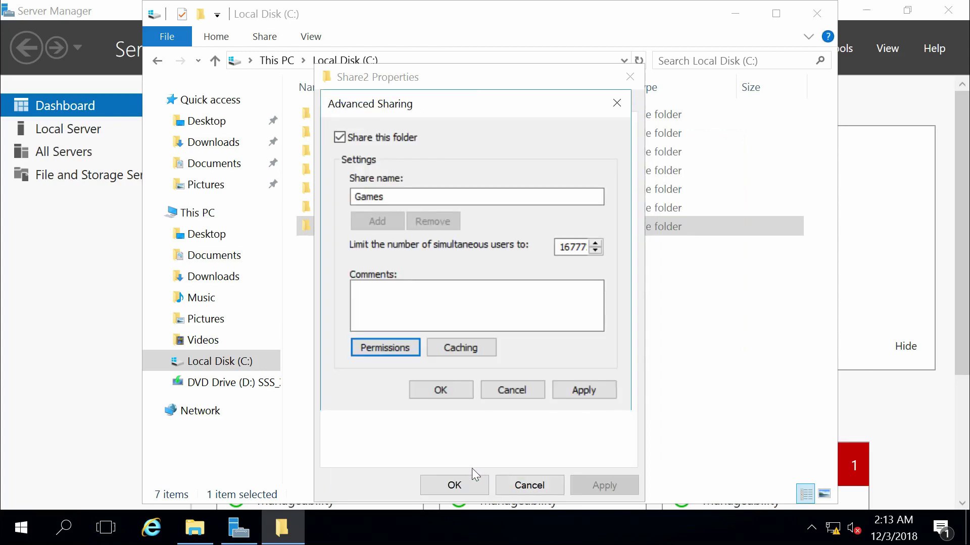
click(466, 392)
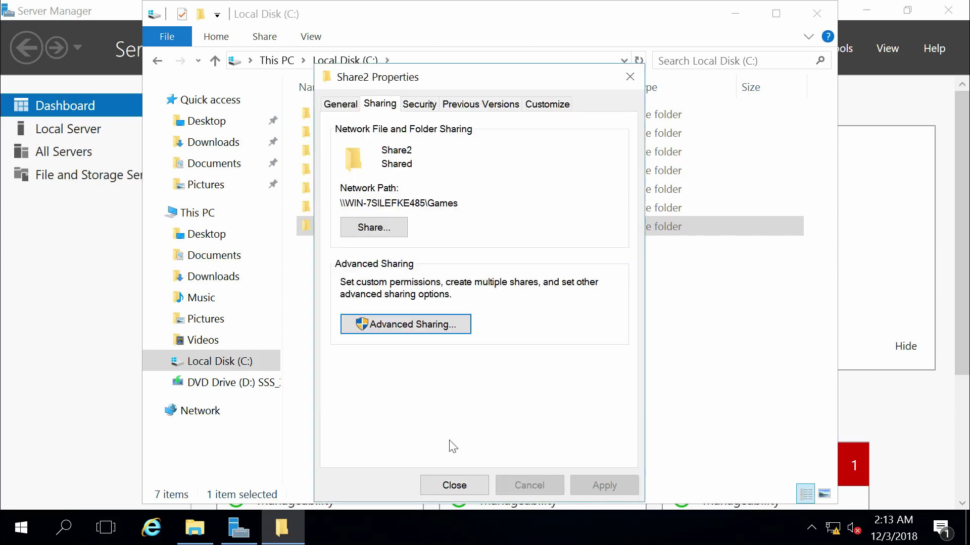
drag(340, 203, 458, 203)
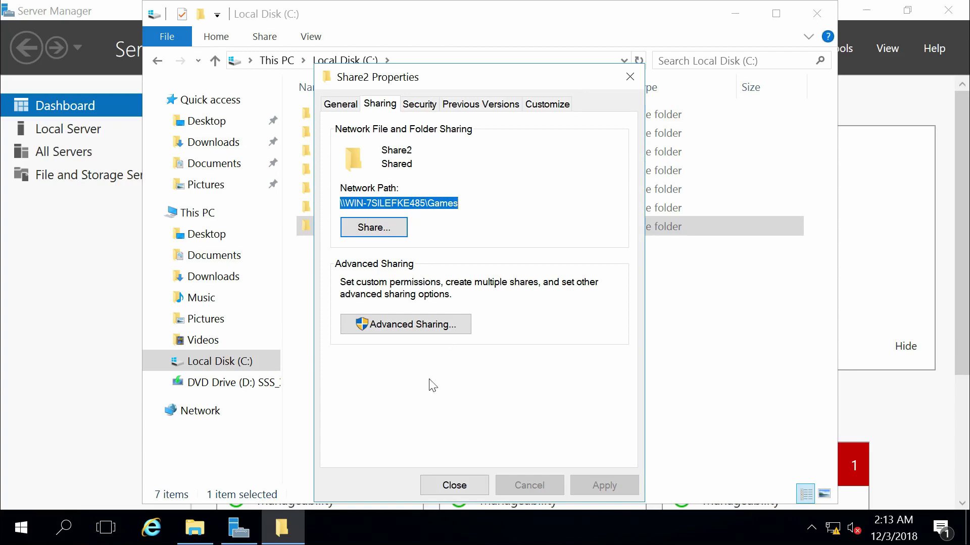
click(447, 484)
Step: Open Share1's Properties on the Sharing tab and select the share name in its network path
right_click(341, 207)
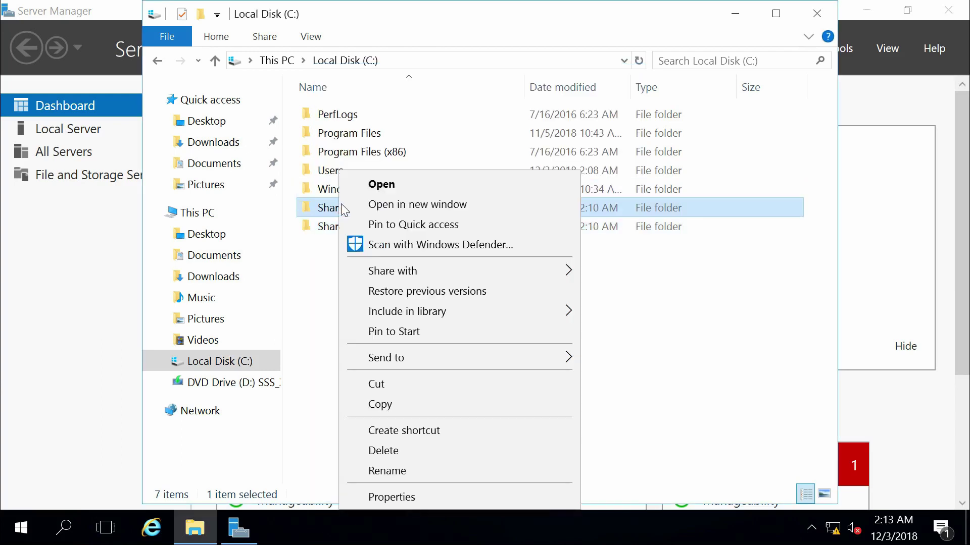
click(431, 493)
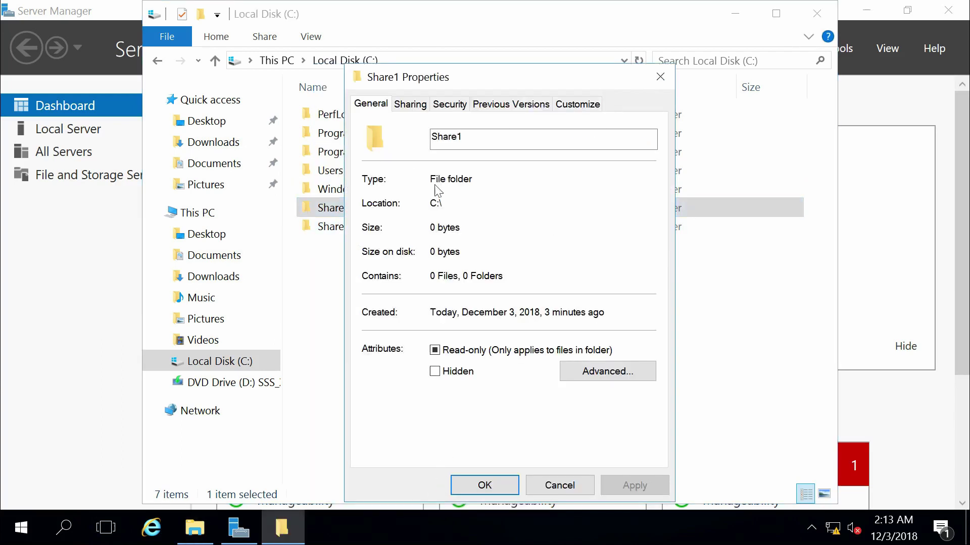
click(410, 103)
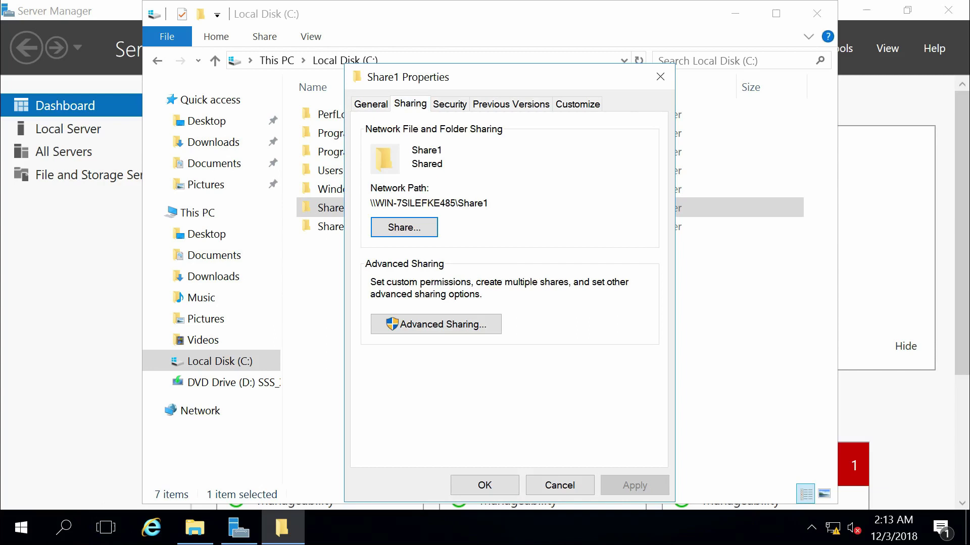
drag(489, 203, 457, 203)
Step: In Share1's Advanced Sharing, add share2 as an extra share name and confirm
click(461, 324)
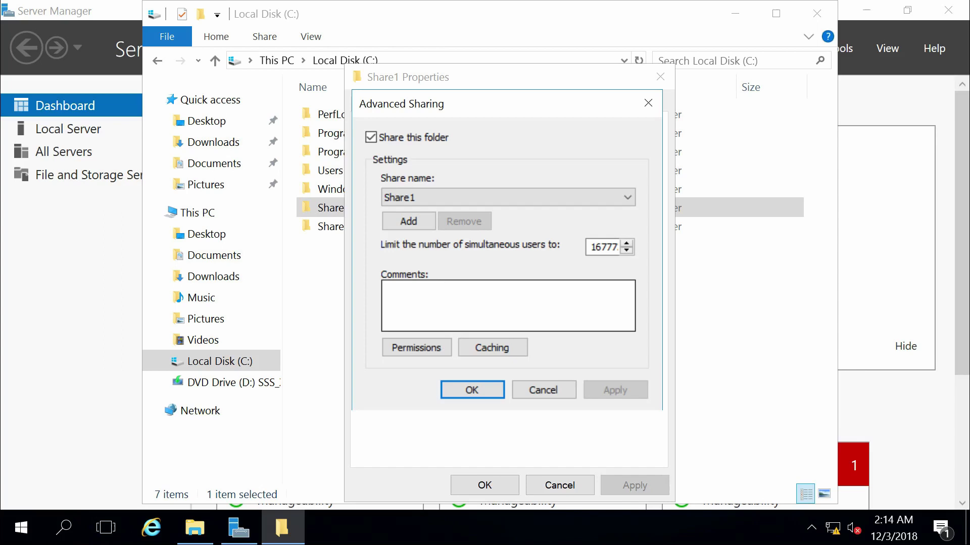
click(419, 218)
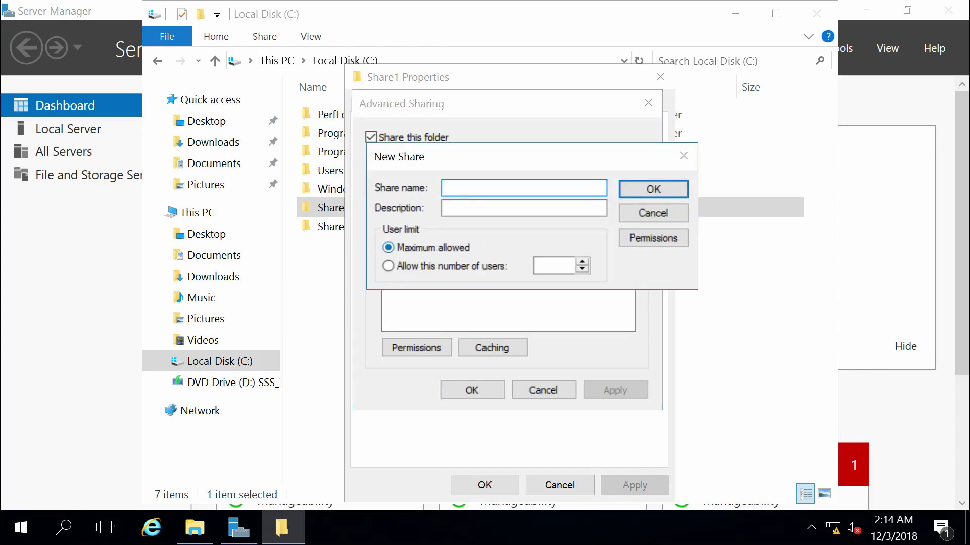
text(share2)
click(683, 188)
click(594, 198)
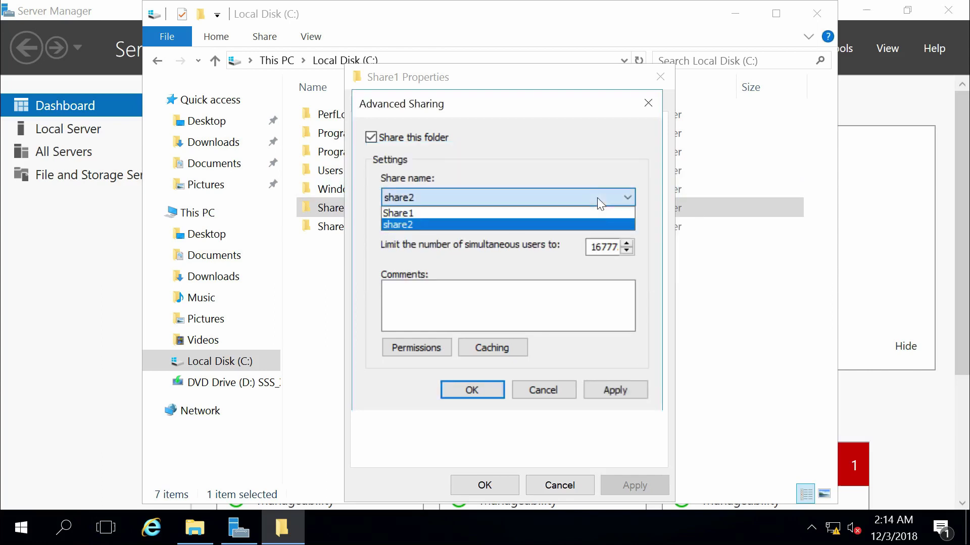
click(596, 213)
click(600, 202)
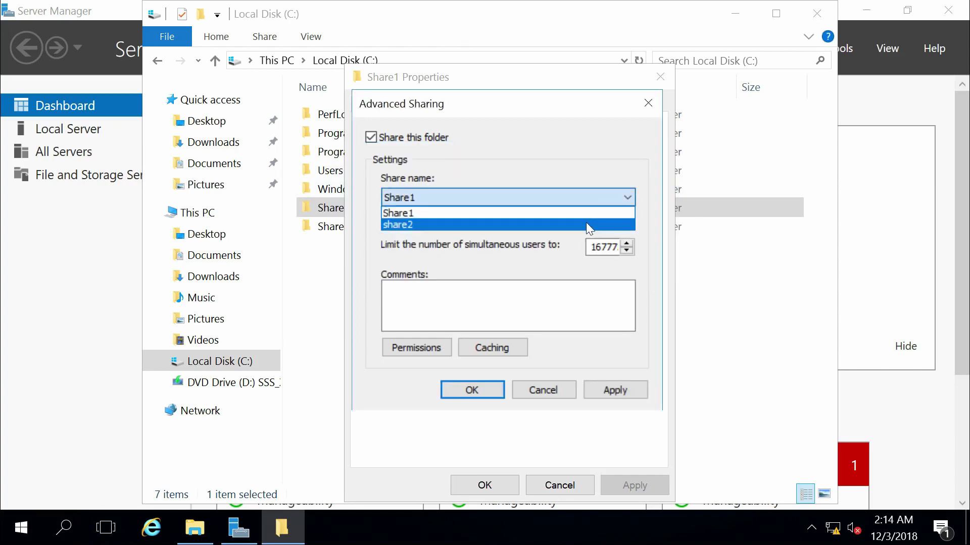
click(586, 223)
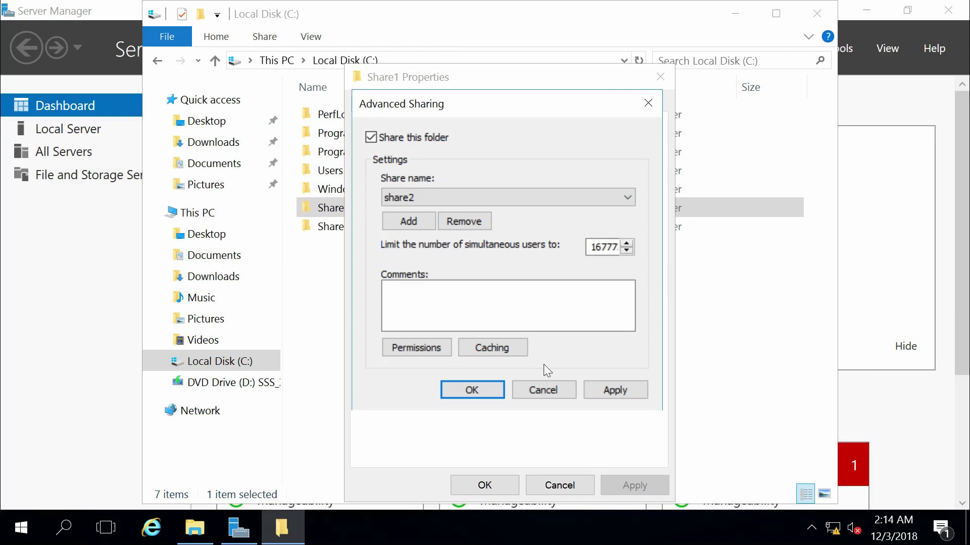
click(487, 393)
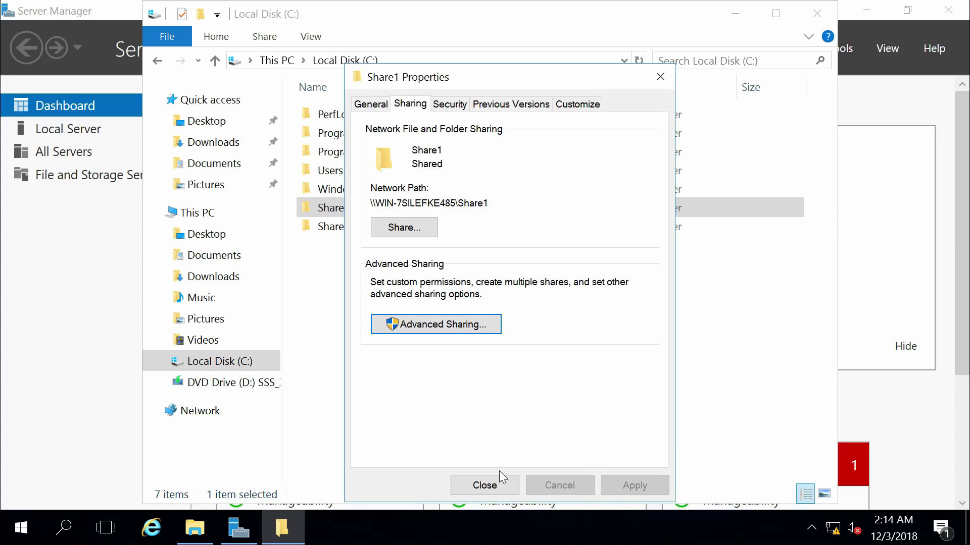
Step: Close the Share1 Properties window, leaving File Explorer on the Local Disk (C:) folder list
click(499, 476)
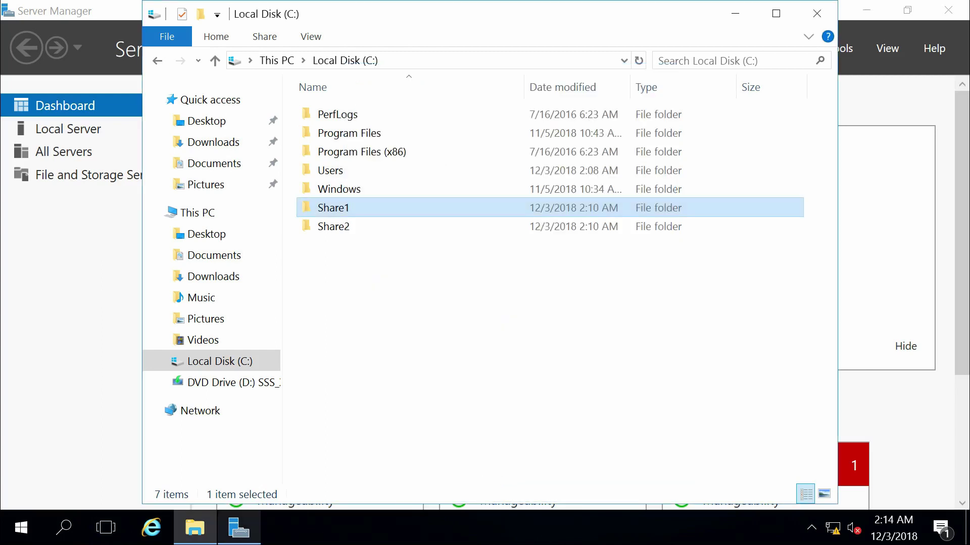
mouse_move(239, 528)
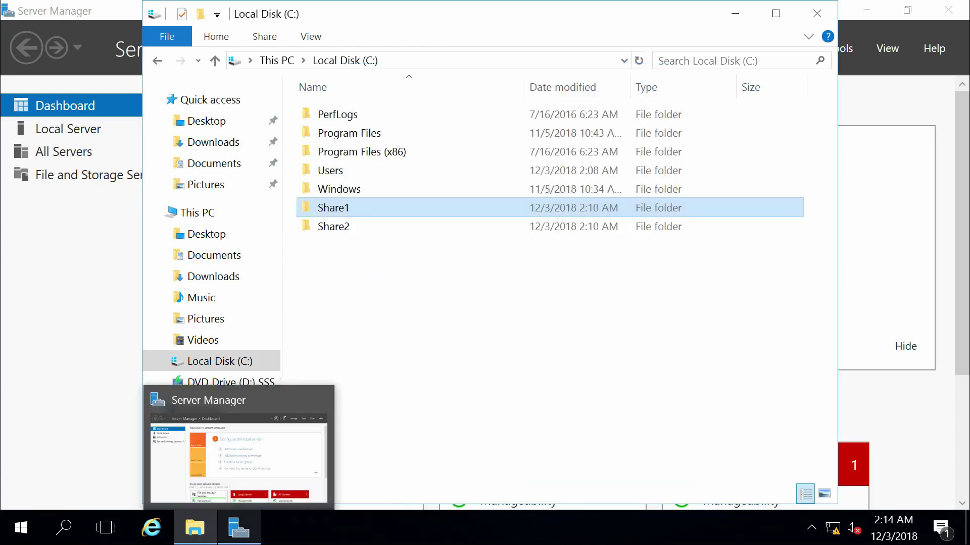